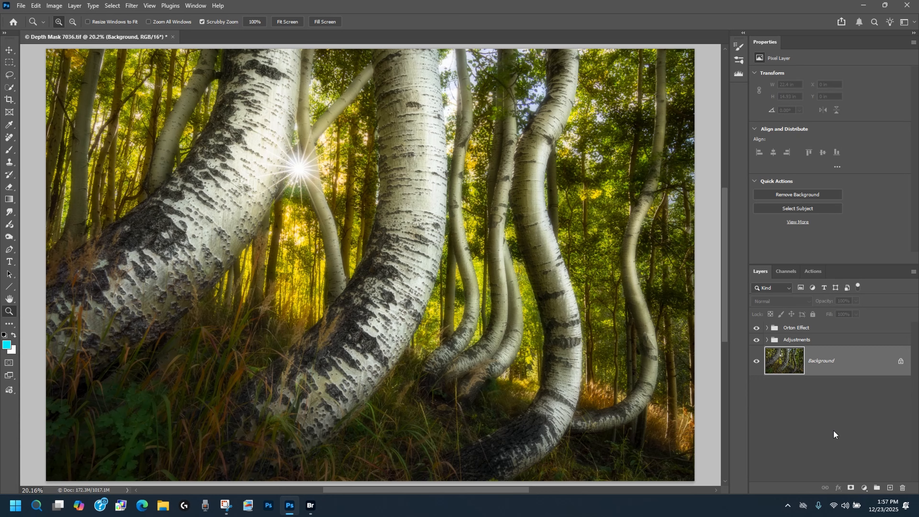
Step: Compare the photo with and without the Orton Effect group
left_click(756, 327)
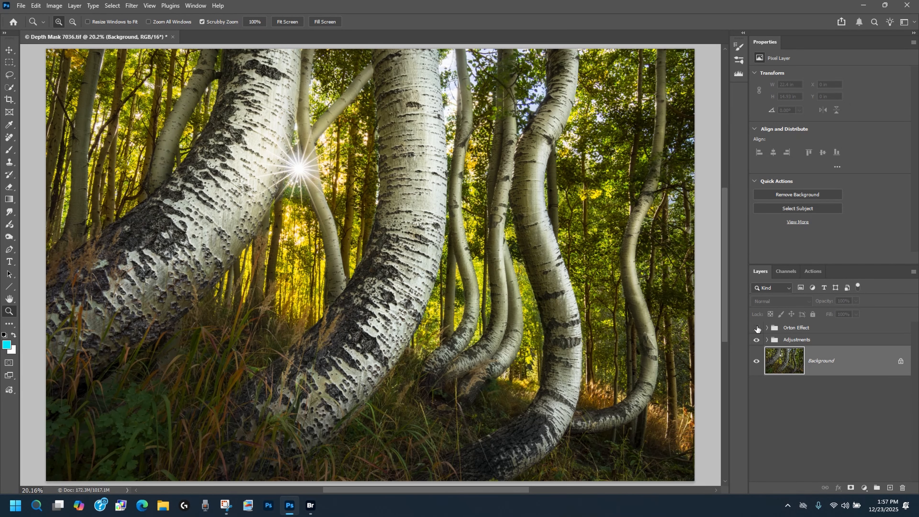
left_click(756, 327)
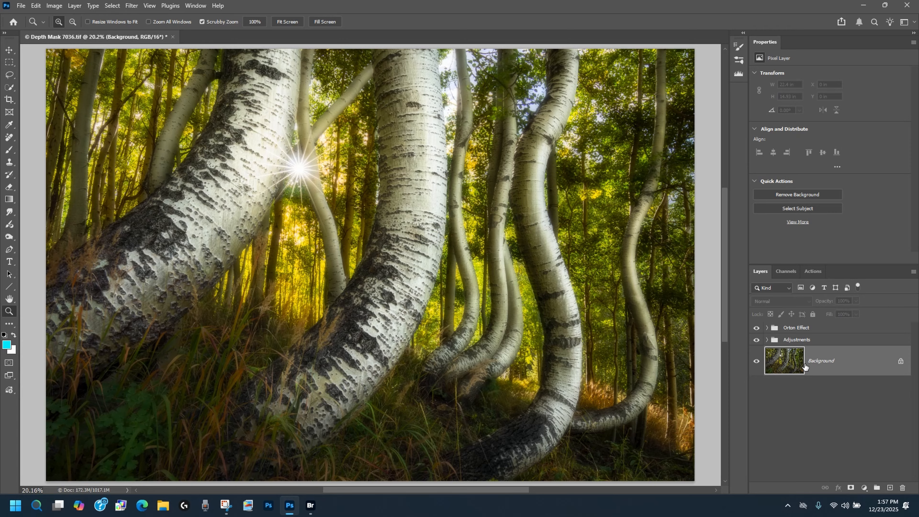
Step: Run the Depth Blur neural filter on the Background layer, outputting only the depth map to a new layer
left_click(132, 5)
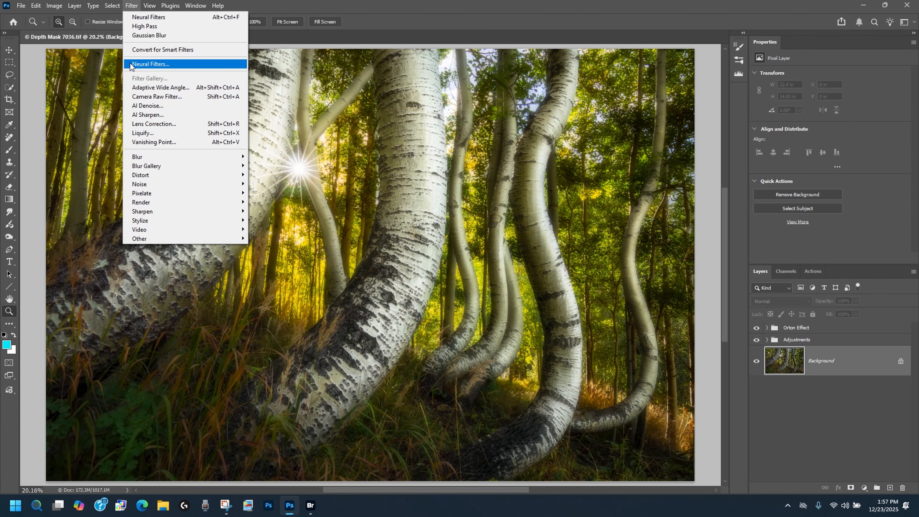
left_click(147, 64)
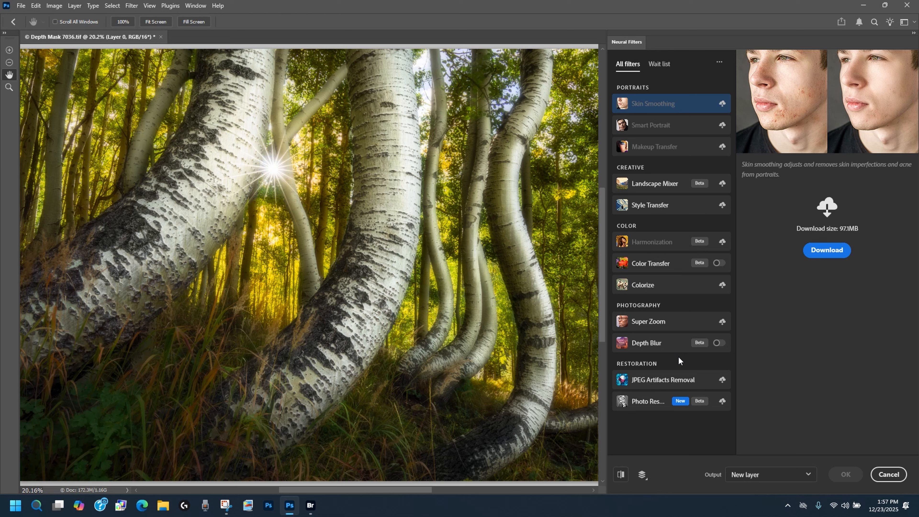
left_click(722, 345)
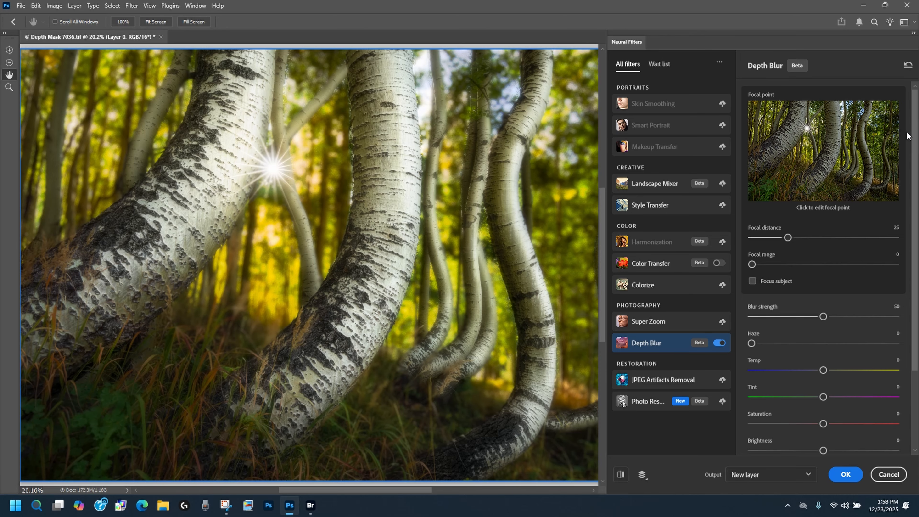
scroll(913, 139, "down", 3)
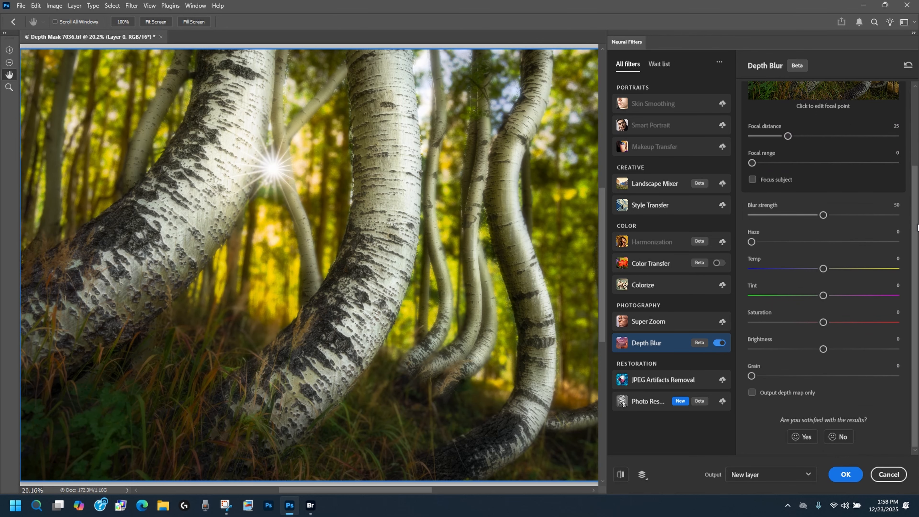
left_click(752, 393)
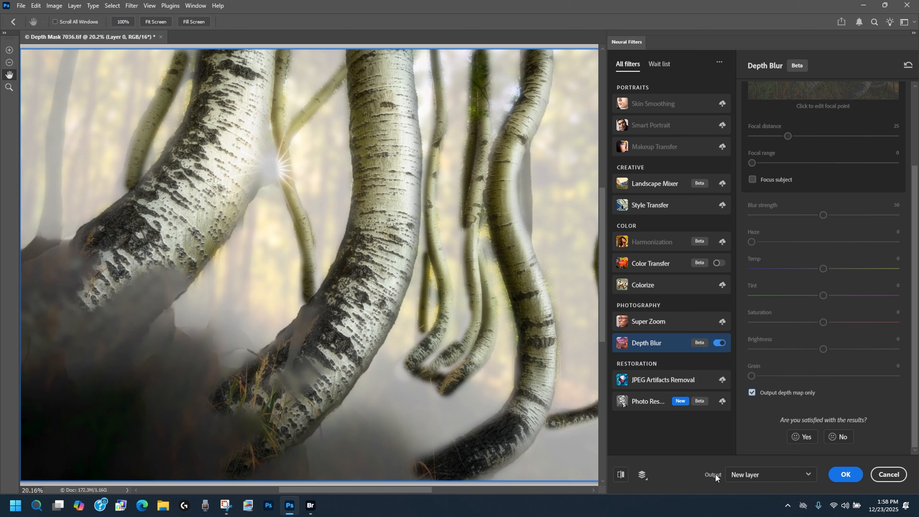
left_click(806, 476)
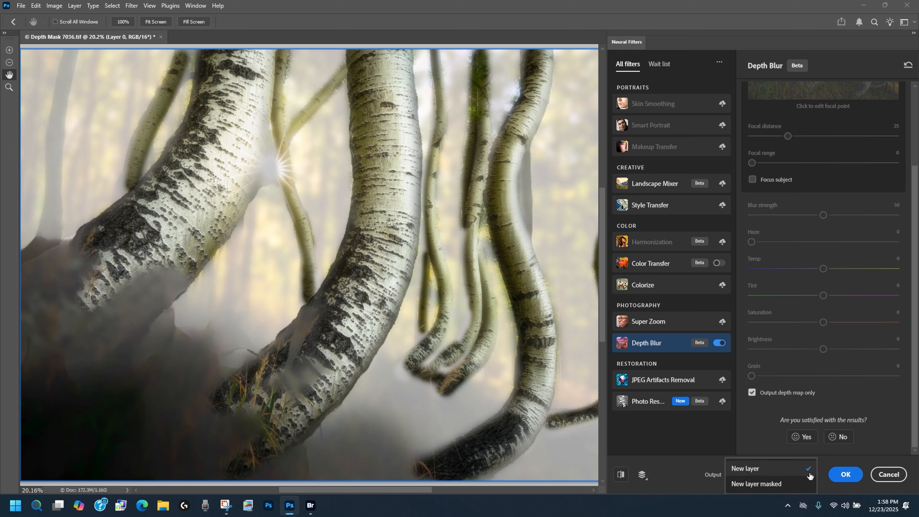
left_click(745, 469)
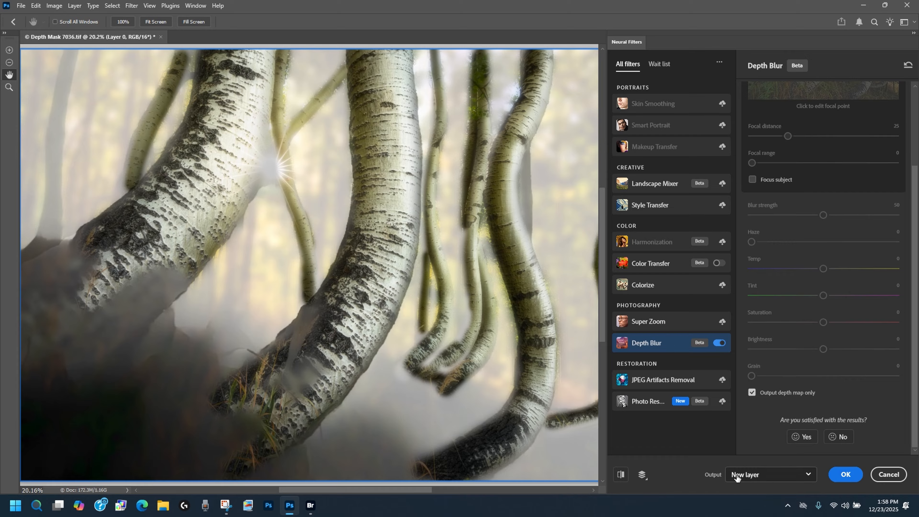
left_click(845, 474)
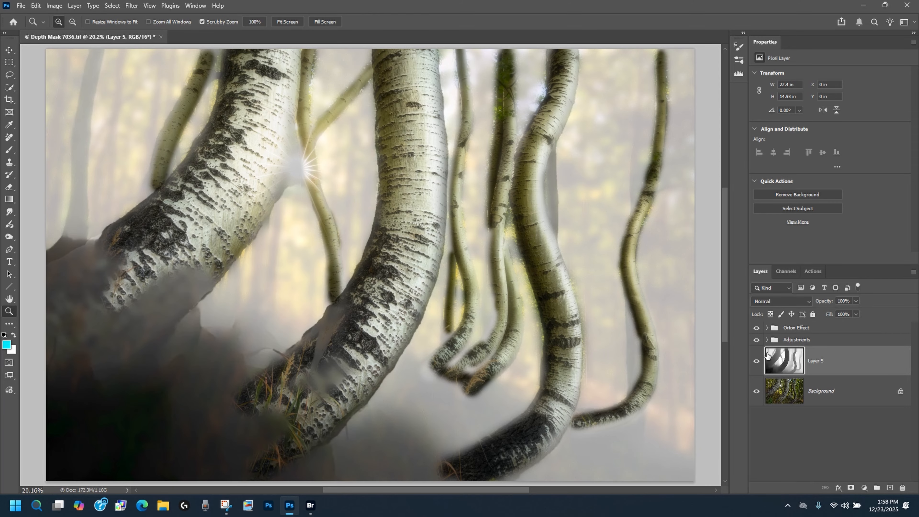
Step: Hide the Adjustments and Orton Effect groups and copy the entire depth map layer, leaving nothing selected
left_click(756, 339)
left_click(755, 327)
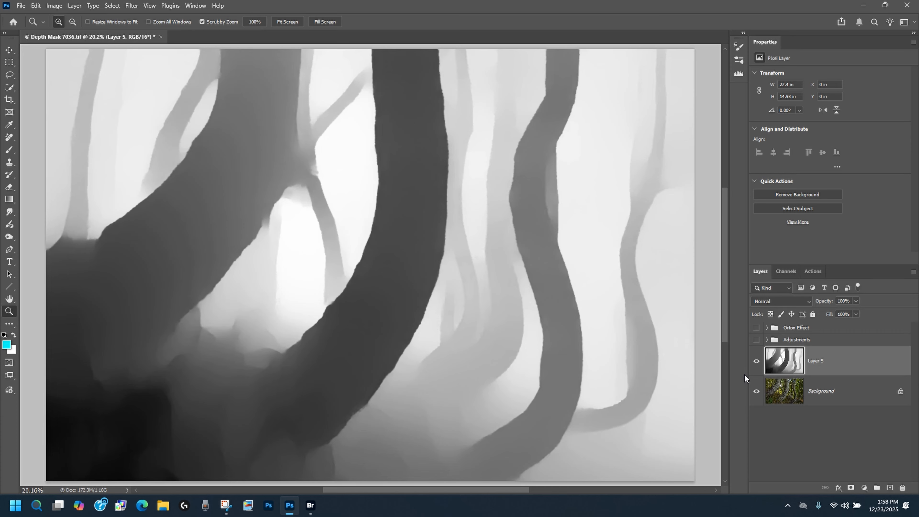
left_click(112, 5)
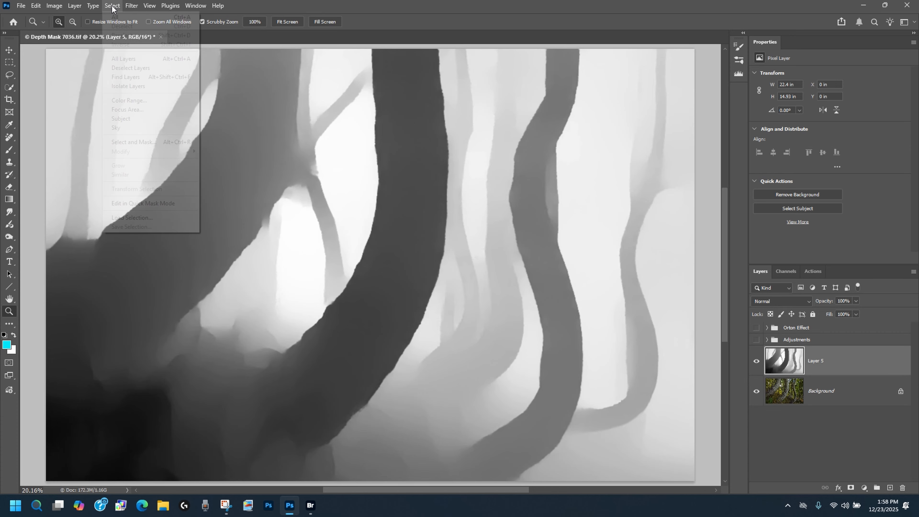
left_click(115, 17)
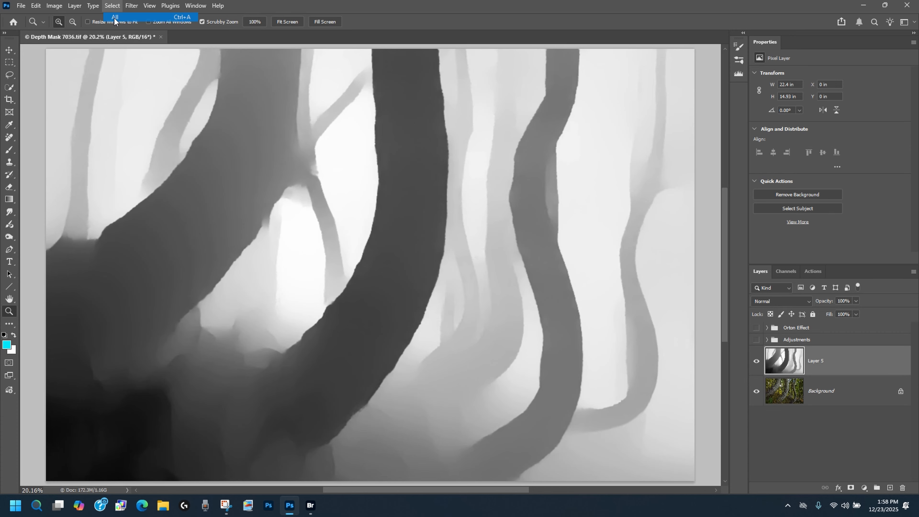
left_click(36, 6)
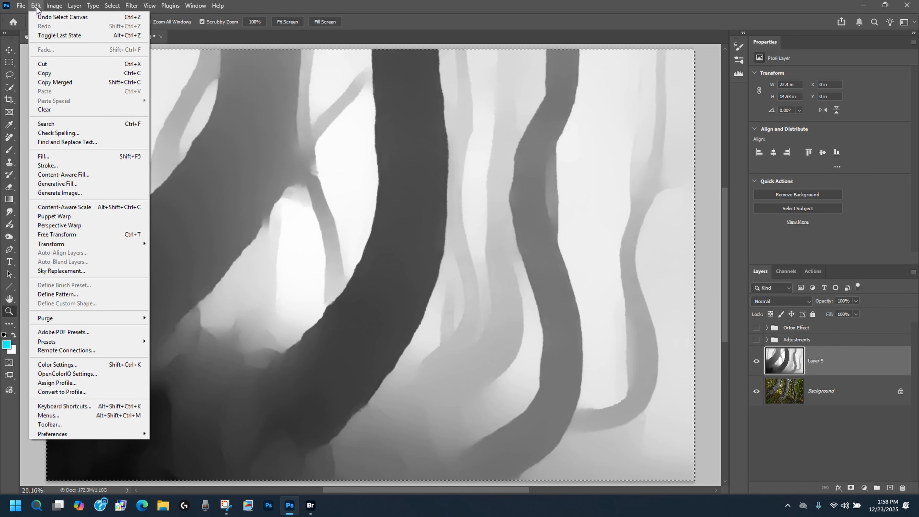
left_click(49, 71)
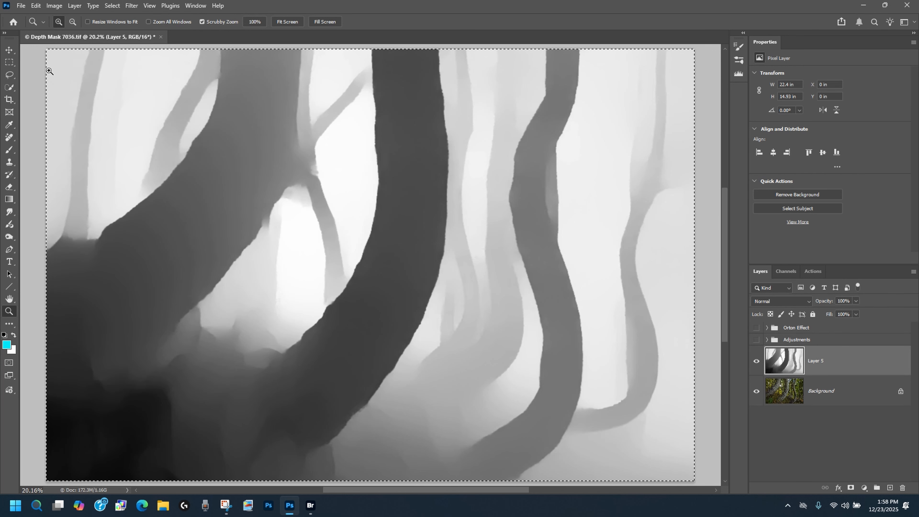
left_click(112, 5)
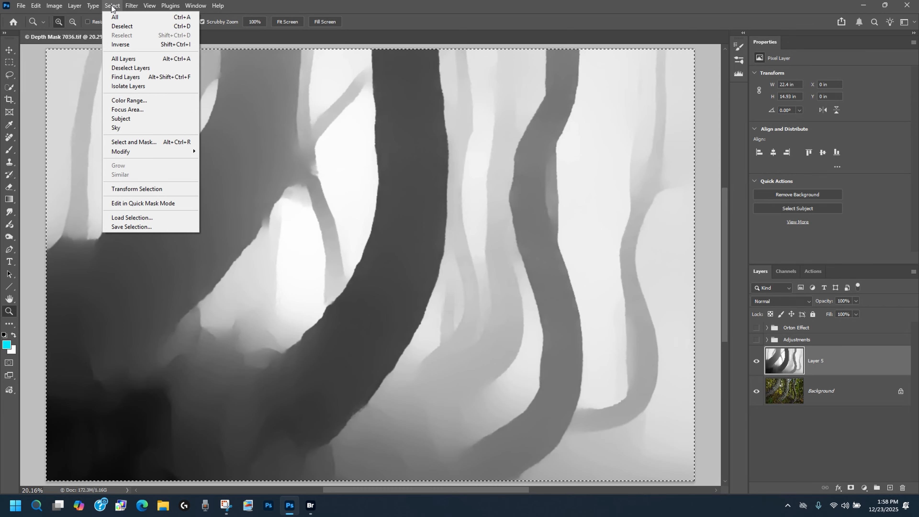
left_click(116, 41)
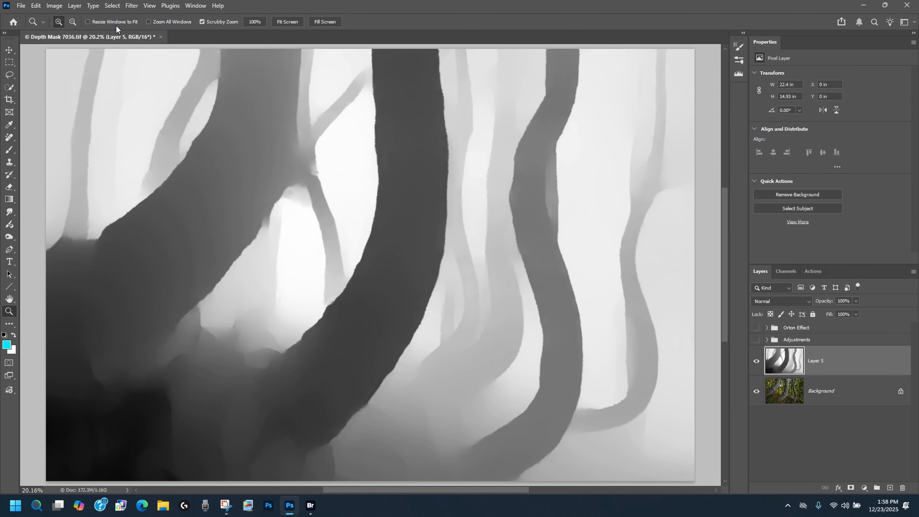
Step: Show the Adjustments and Orton Effect groups again and hide the depth map layer
left_click(756, 340)
left_click(756, 327)
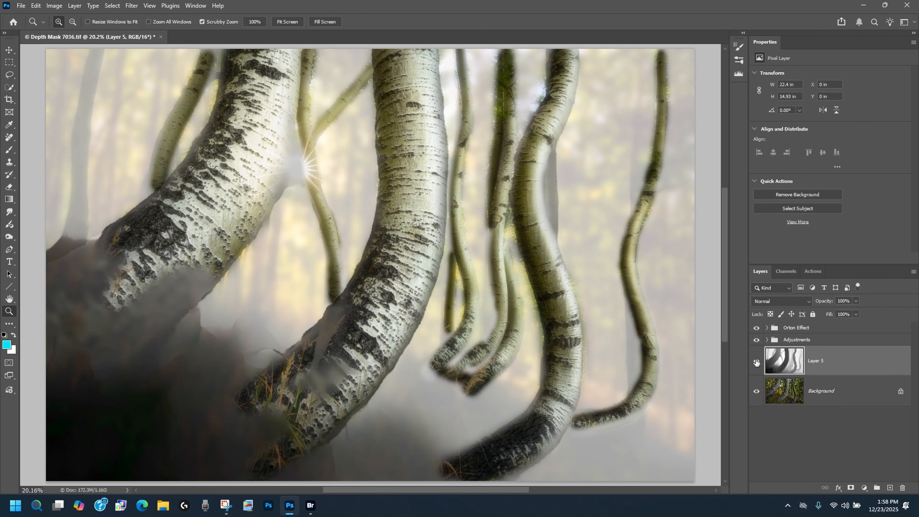
left_click(756, 361)
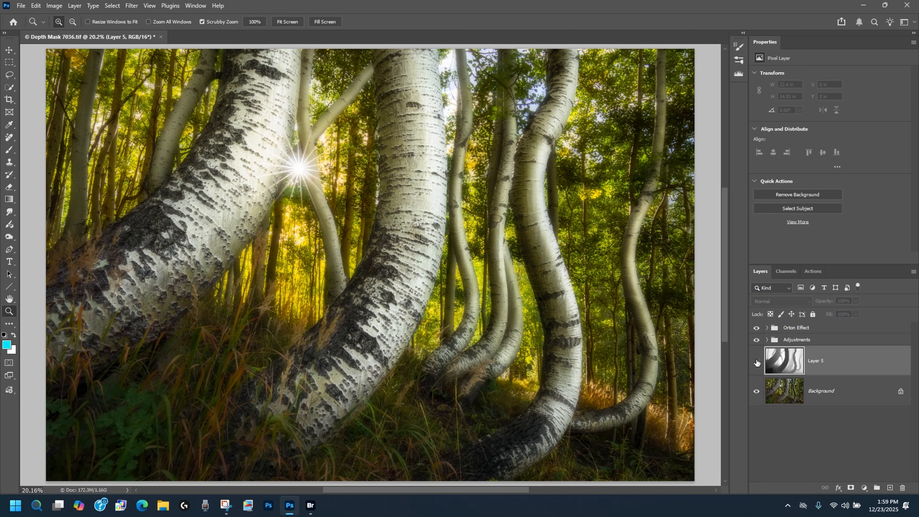
Step: Add a white layer mask to the Orton Effect group and display the mask itself on the canvas
left_click(789, 327)
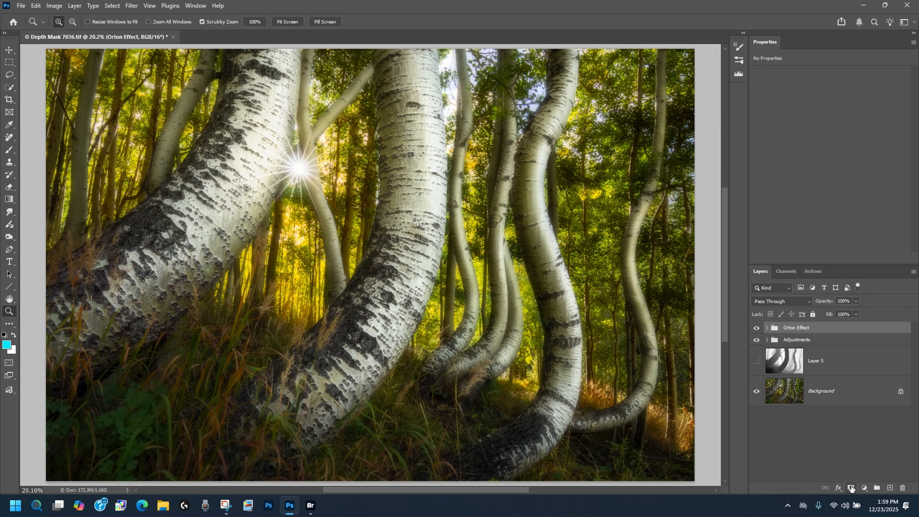
left_click(851, 487)
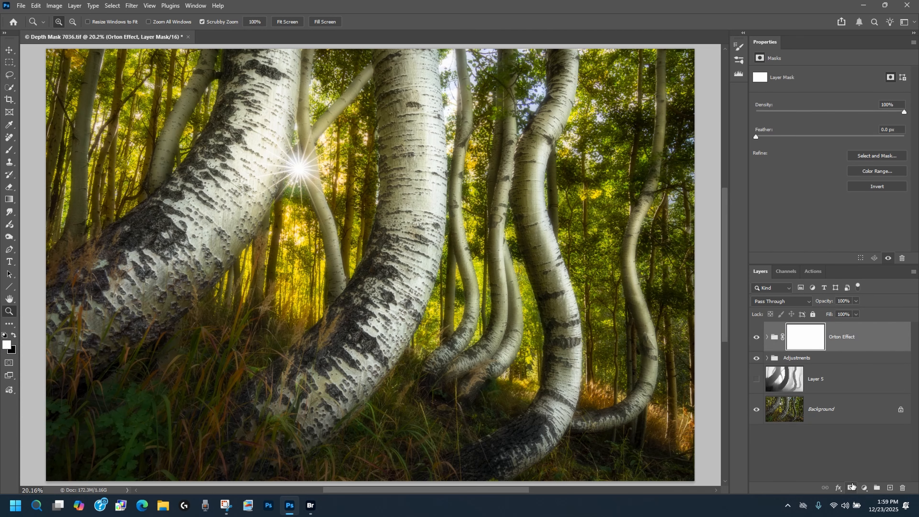
key("alt")
left_click(803, 338, "alt")
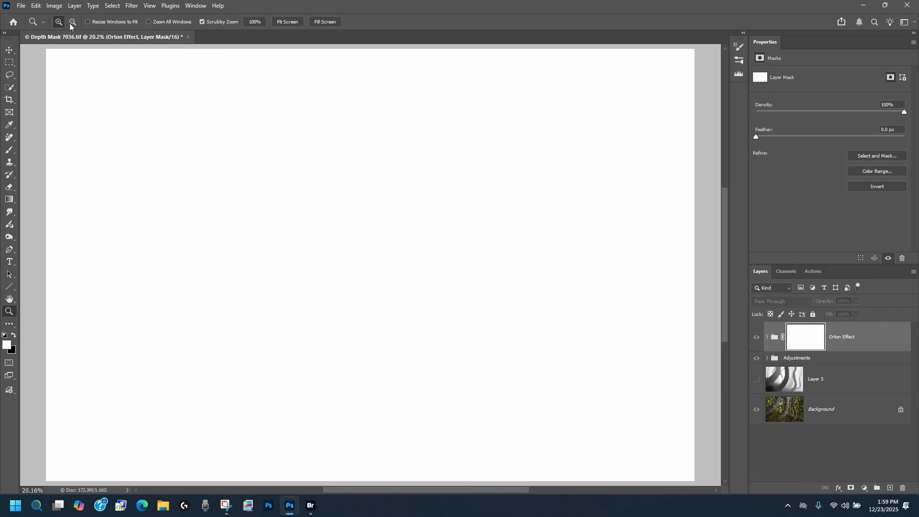
Step: Paste the copied depth map into the Orton Effect group's mask, clear the selection and return to the image view
left_click(35, 6)
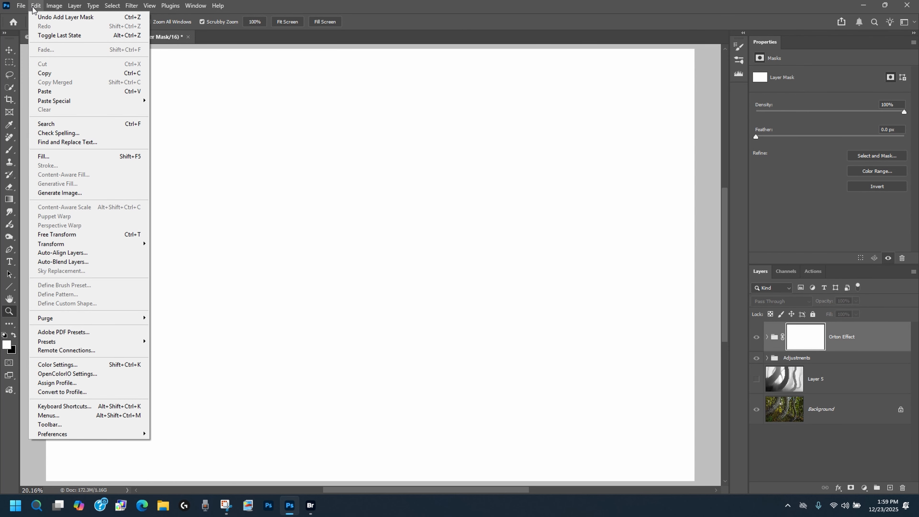
left_click(44, 92)
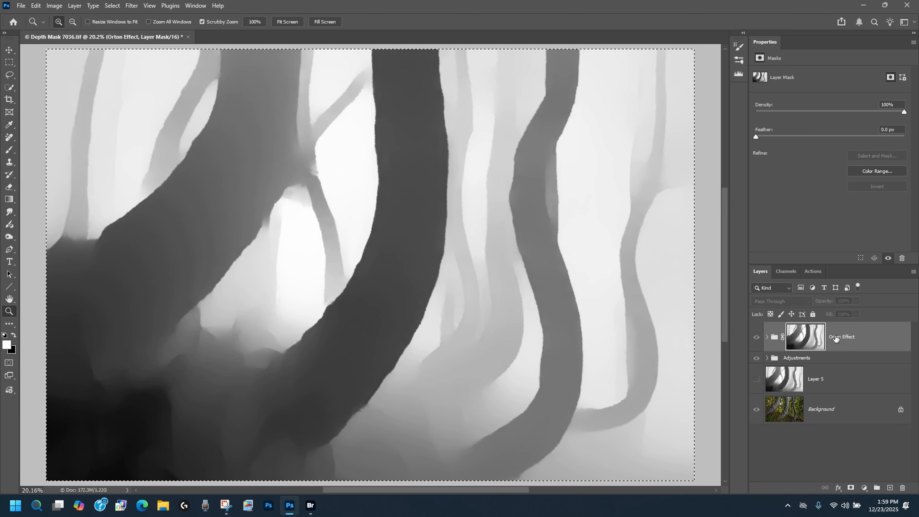
left_click(114, 6)
left_click(122, 27)
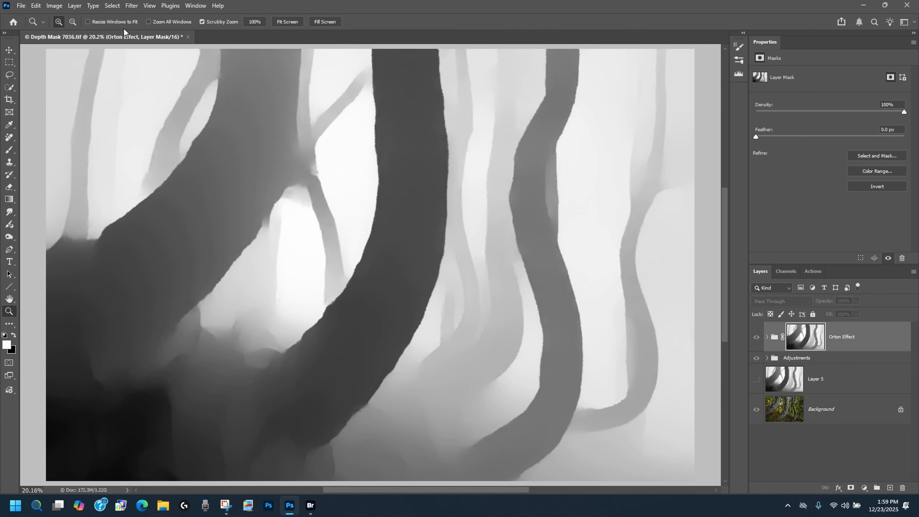
left_click(756, 337)
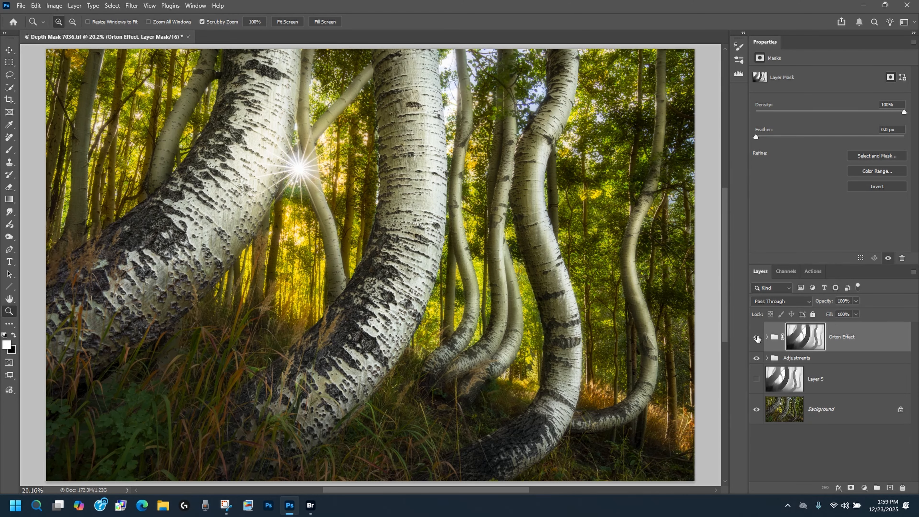
Step: Compare the image with and without the masked Orton Effect group and inspect its depth mask
left_click(756, 337)
left_click(756, 338)
left_click(756, 337)
left_click(756, 338)
left_click(756, 338)
left_click(757, 339)
left_click(757, 338)
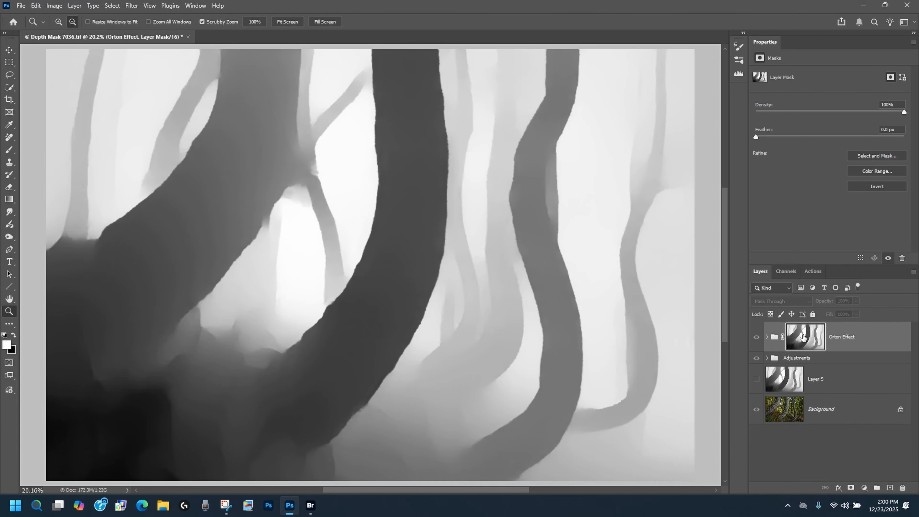
left_click(802, 337, "alt")
left_click(759, 337)
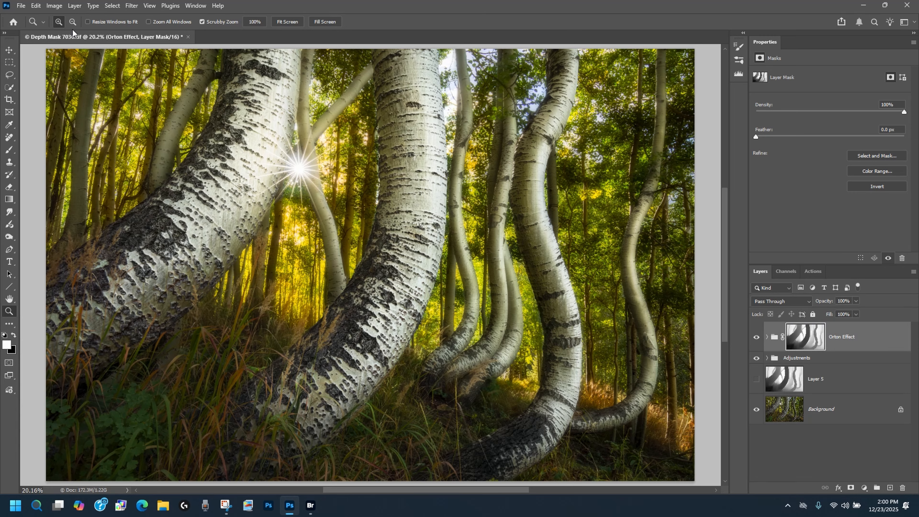
Step: Darken the Orton Effect group's mask with a Levels adjustment, setting the black input level to 37
left_click(54, 6)
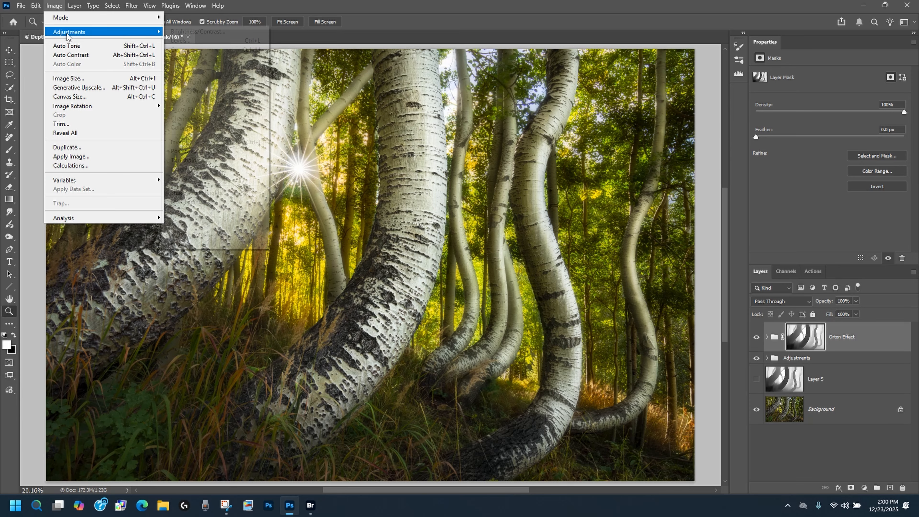
mouse_move(71, 31)
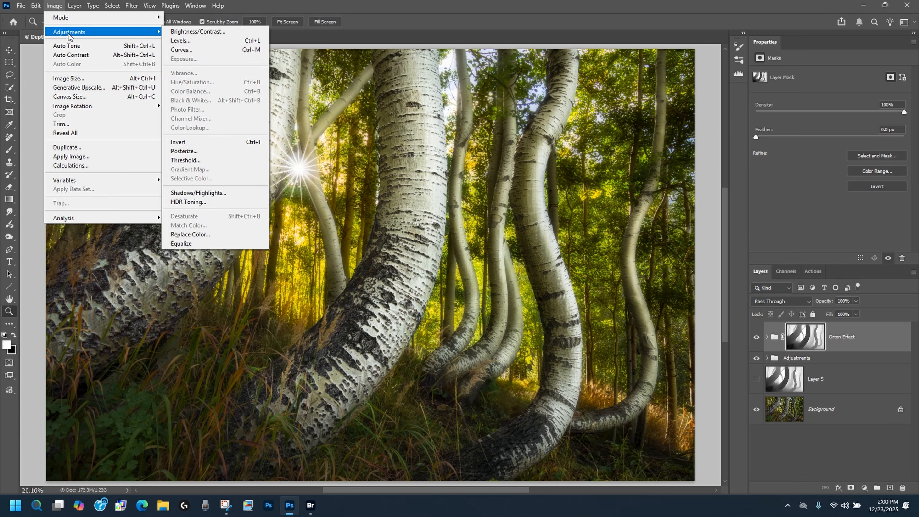
left_click(189, 41)
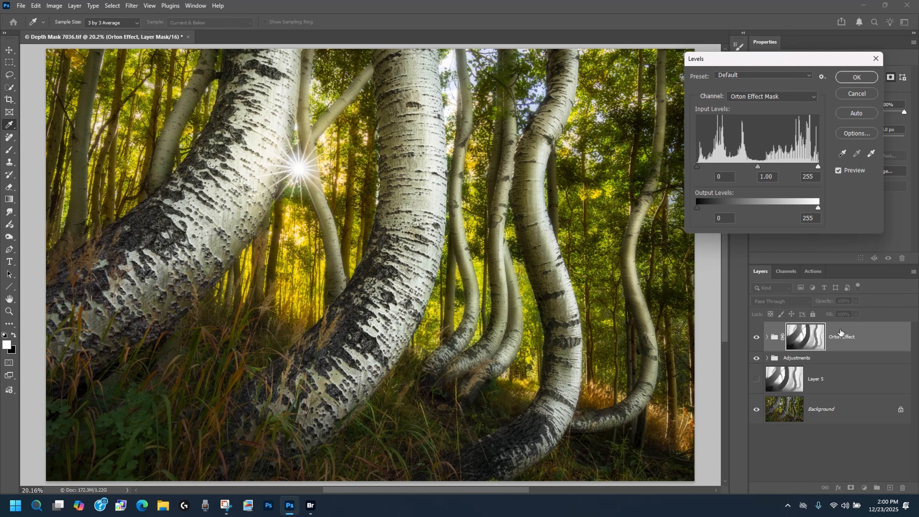
left_click_drag(697, 166, 714, 165)
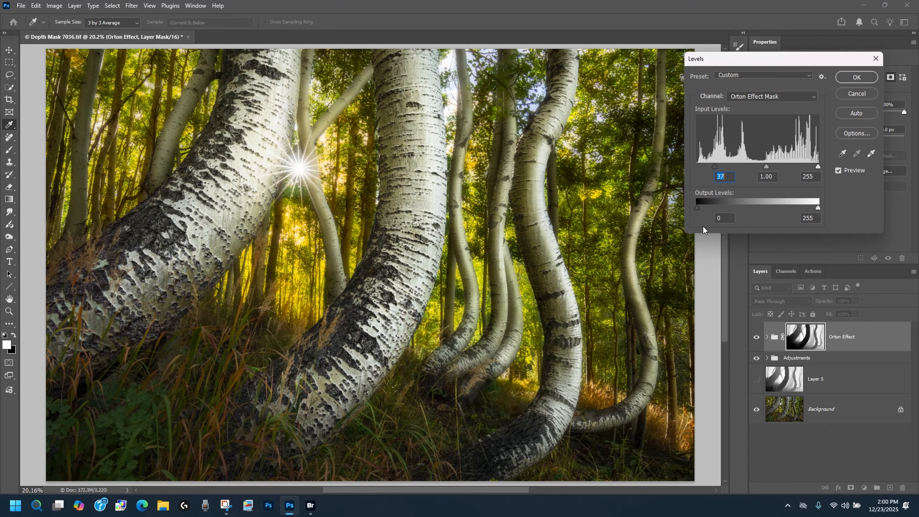
left_click(856, 77)
key("z")
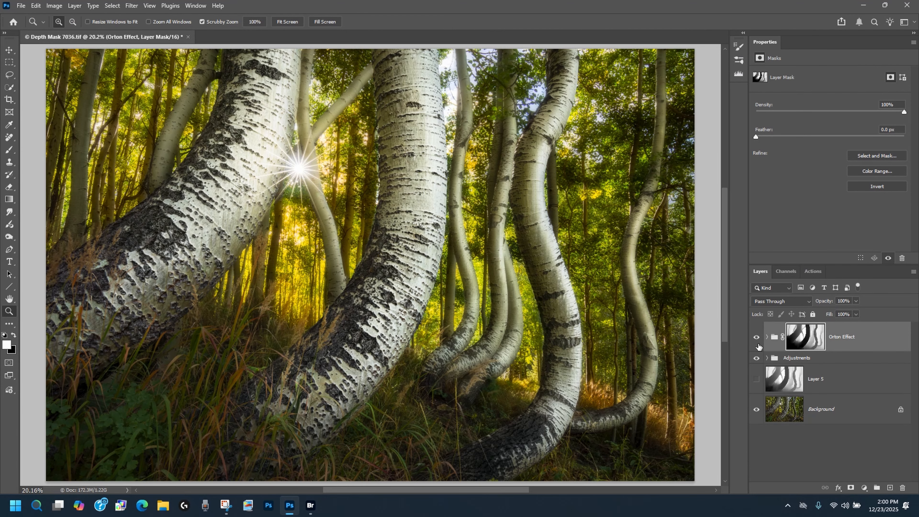